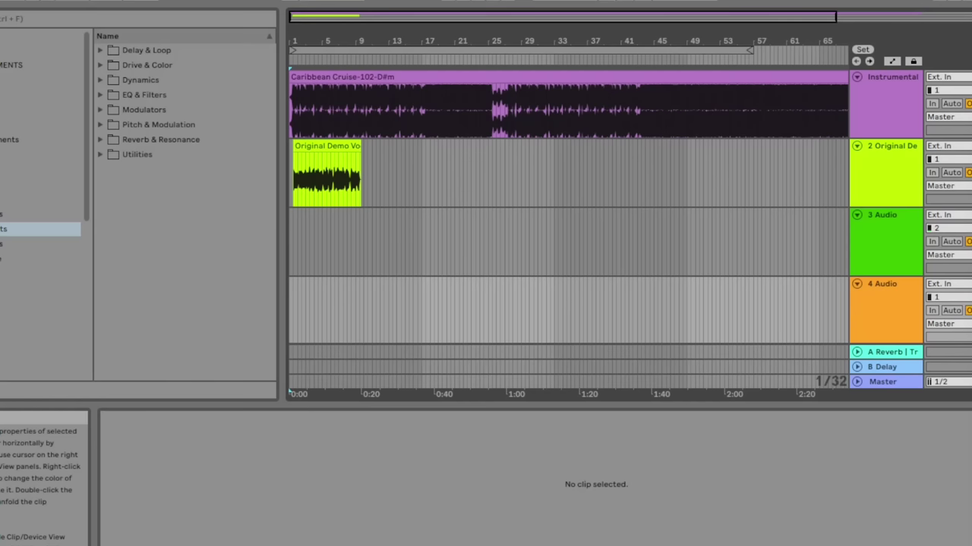
# Play the arrangement to hear the Caribbean Cruise instrumental with the Original Demo Vocal clip
pyautogui.press('space')
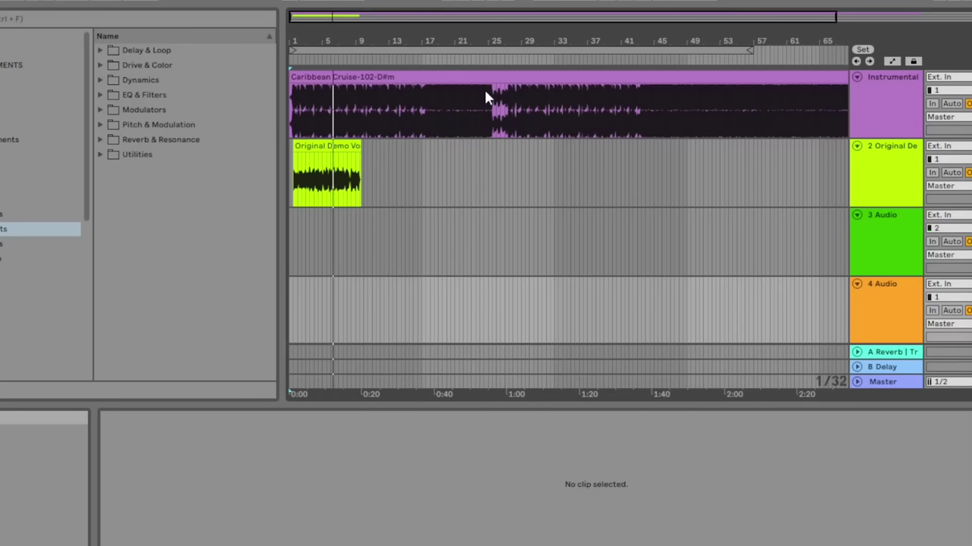
# Replay the song, then export the selected vocal bars as a mono WAV file
pyautogui.press('space')
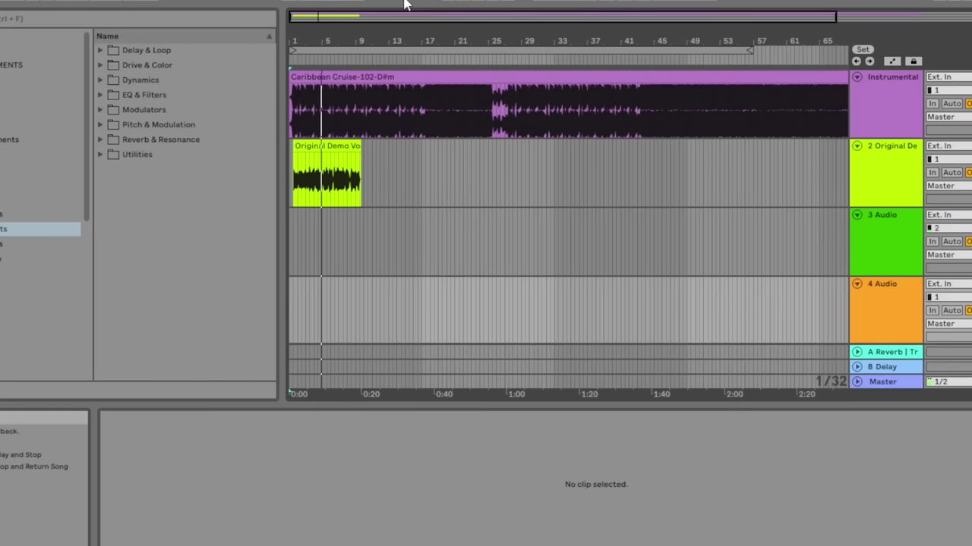
pyautogui.hotkey('ctrl', 'shift', 'r')
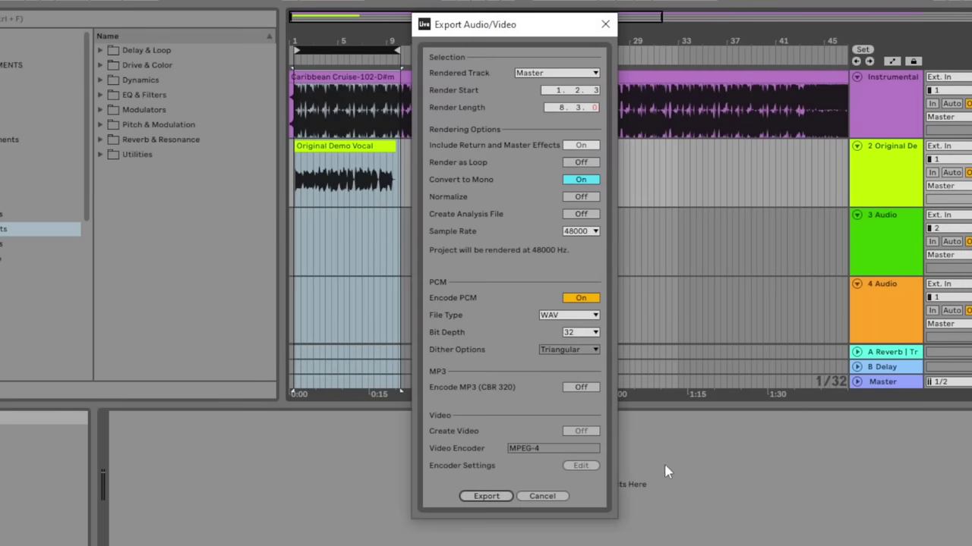
pyautogui.click(853, 16)
pyautogui.press('Return')
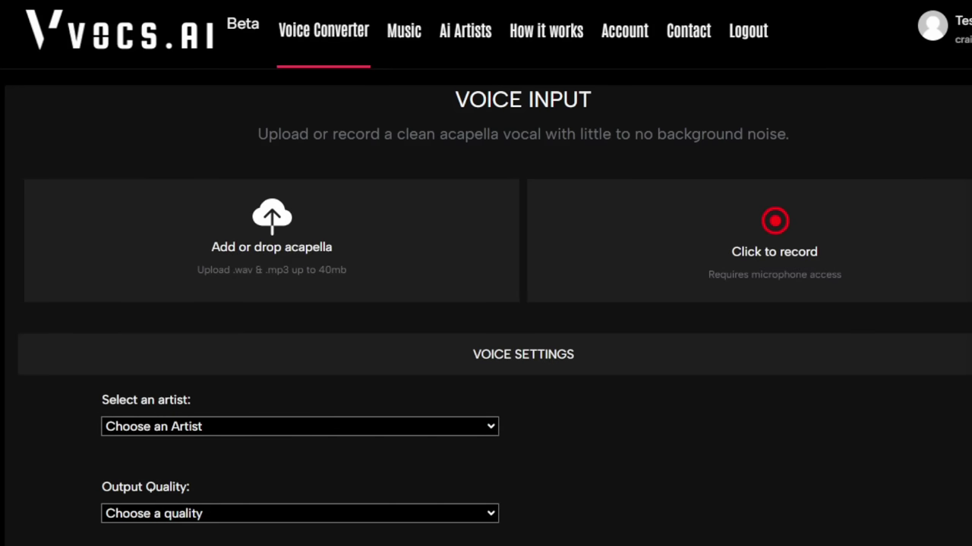
# Drop the exported demo vocal WAV onto Vocs.ai's acapella upload zone and scroll to its preview
pyautogui.moveTo(932, 321); pyautogui.dragTo(251, 258)
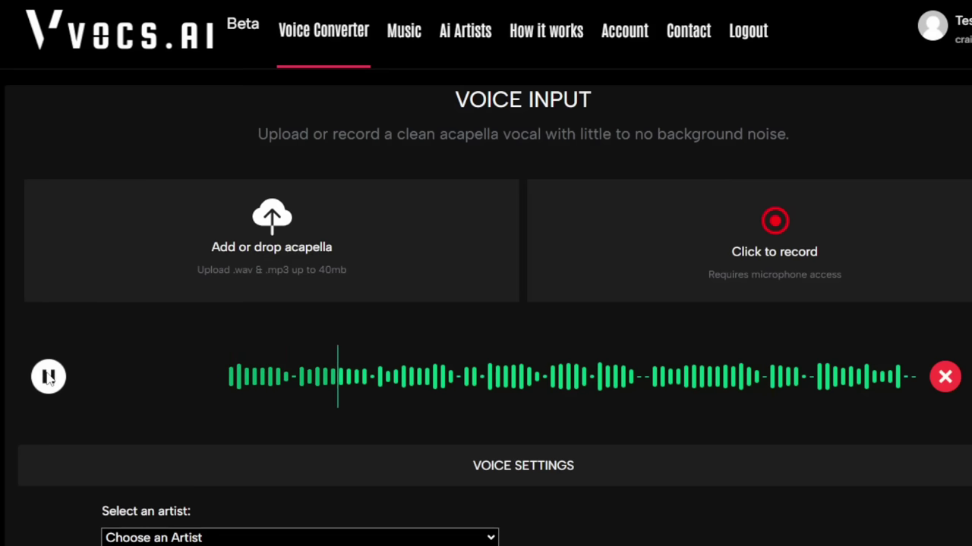
pyautogui.scroll(-1, 118, 332)
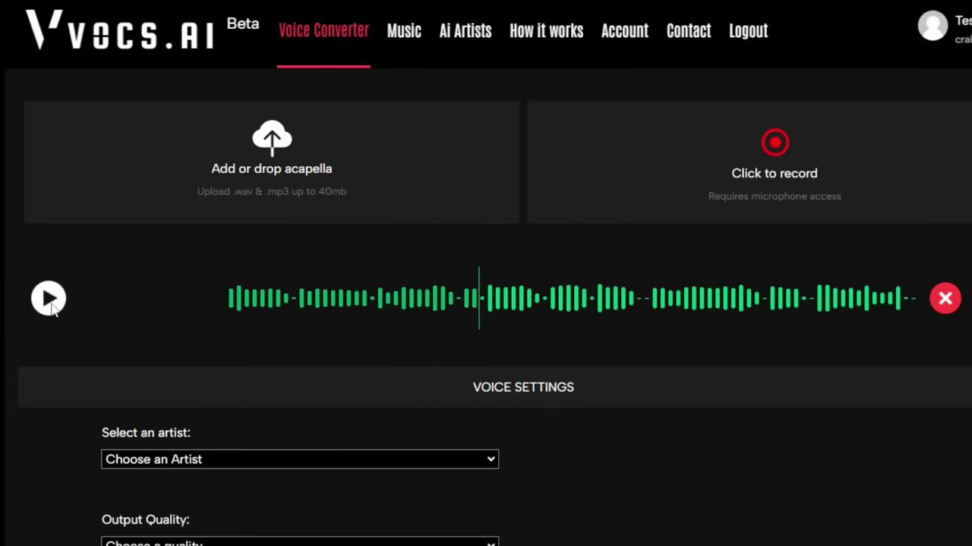
pyautogui.scroll(-1, 167, 297)
pyautogui.scroll(-1, 174, 297)
pyautogui.scroll(-1, 235, 281)
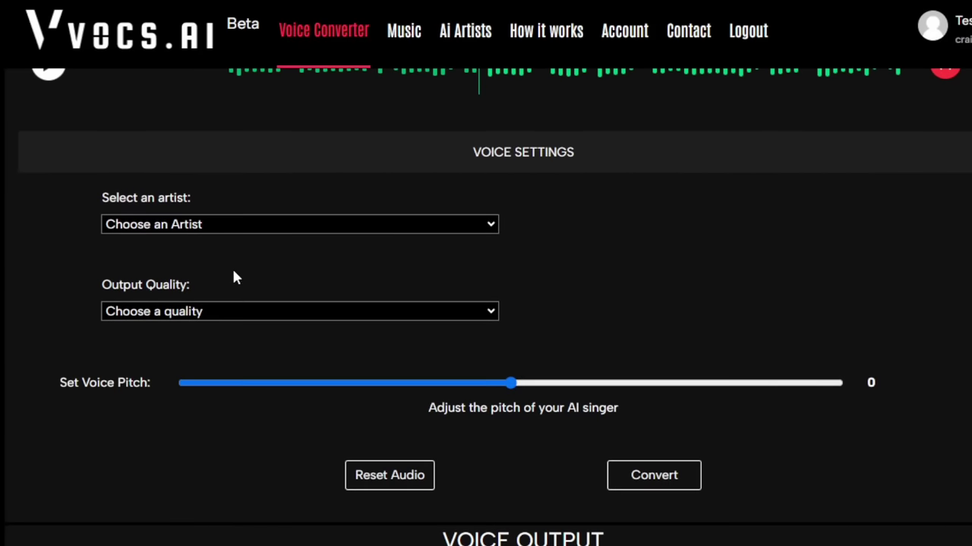
# Choose Anthony as the AI artist and set Output Quality to Ultra HQ
pyautogui.click(247, 224)
pyautogui.click(201, 258)
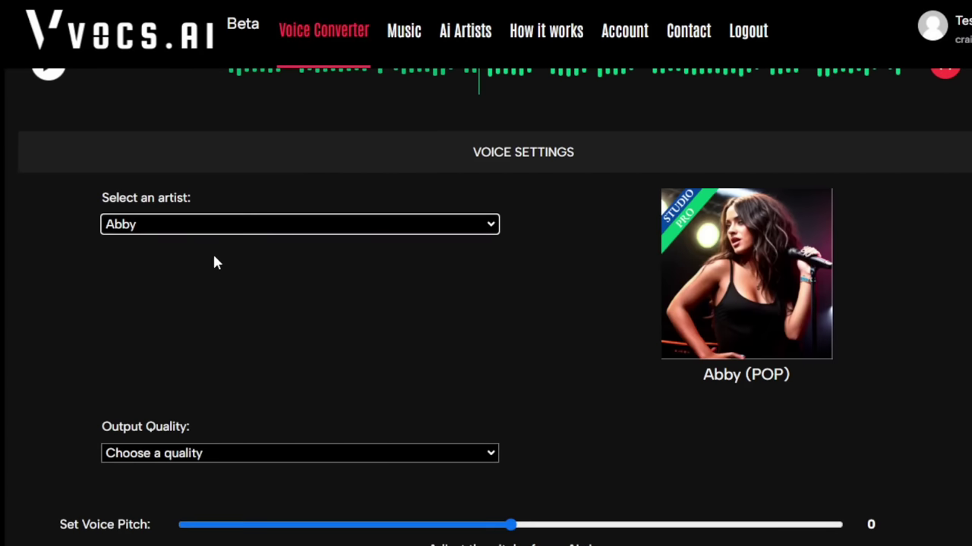
pyautogui.click(205, 224)
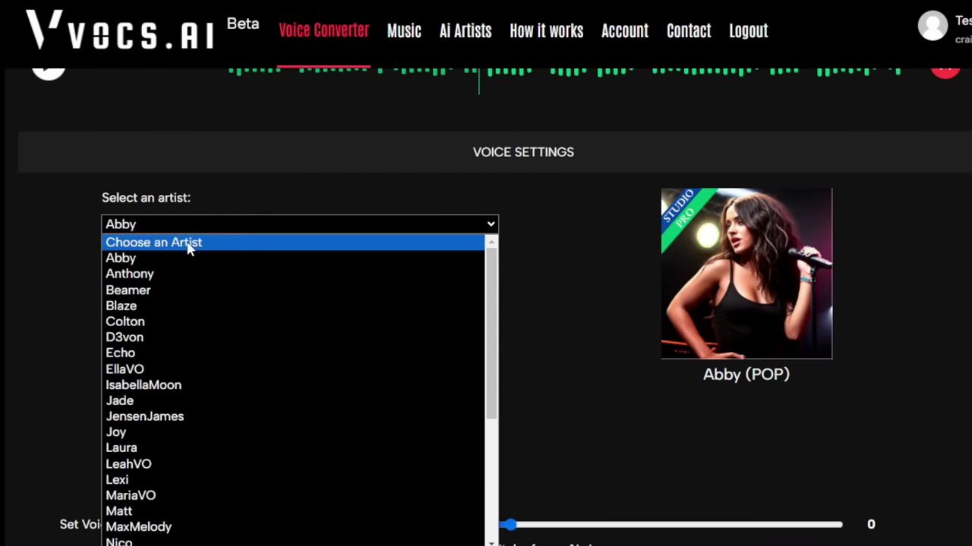
pyautogui.click(169, 276)
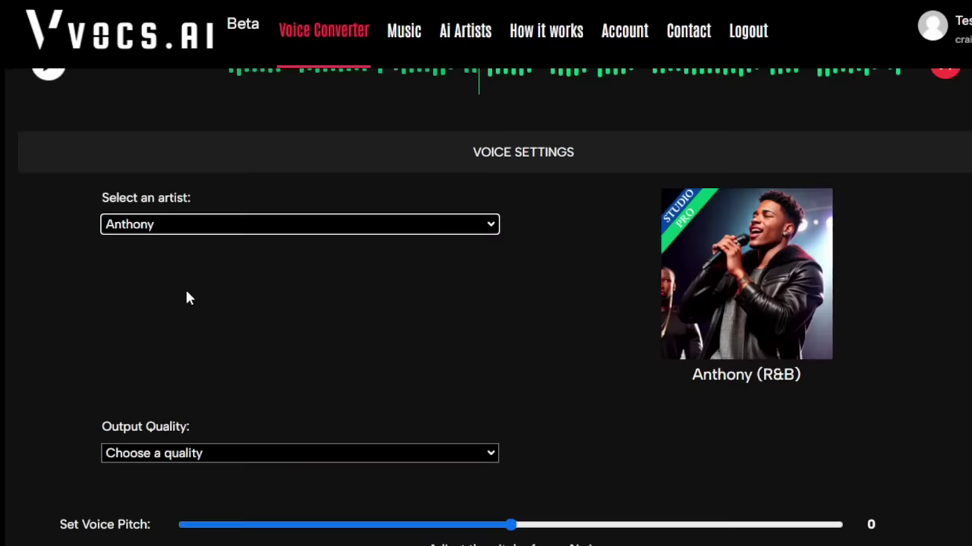
pyautogui.scroll(-1, 198, 297)
pyautogui.scroll(-1, 217, 297)
pyautogui.click(217, 298)
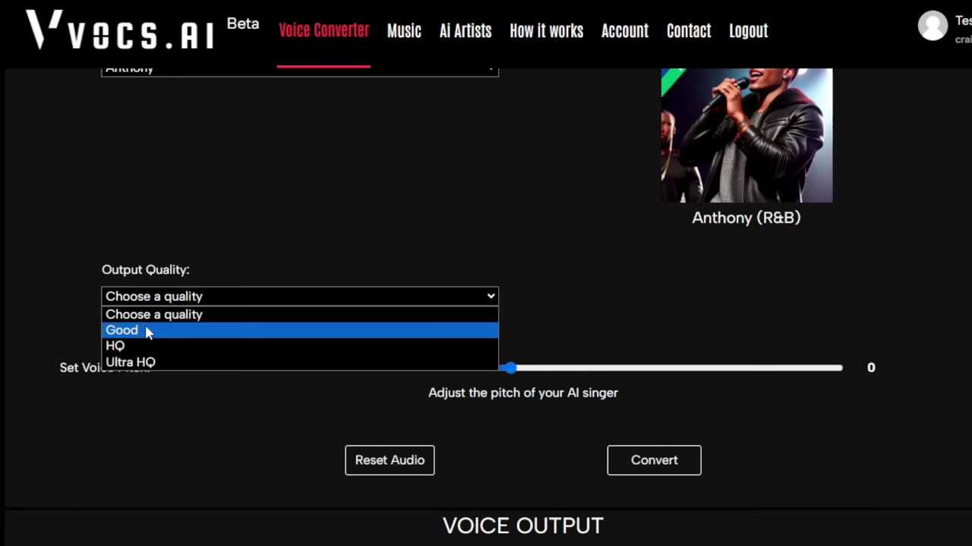
pyautogui.click(145, 362)
# Convert the vocal to Anthony's voice and play back the converted output
pyautogui.scroll(-1, 455, 328)
pyautogui.scroll(-1, 531, 341)
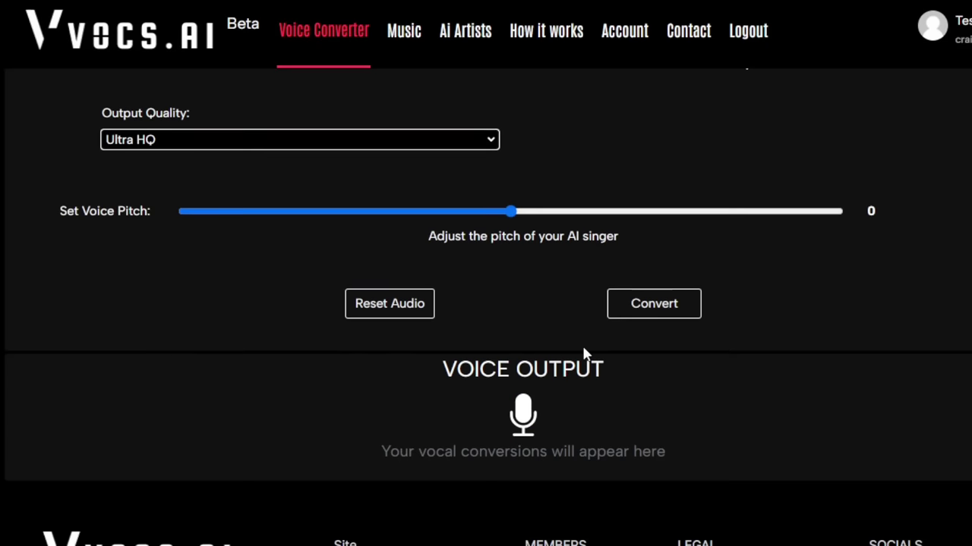
pyautogui.click(656, 307)
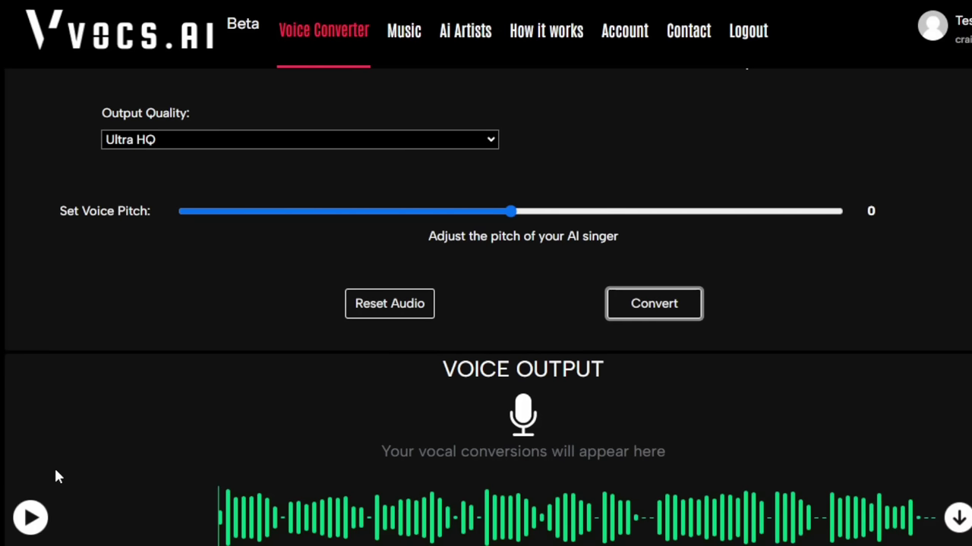
pyautogui.click(30, 519)
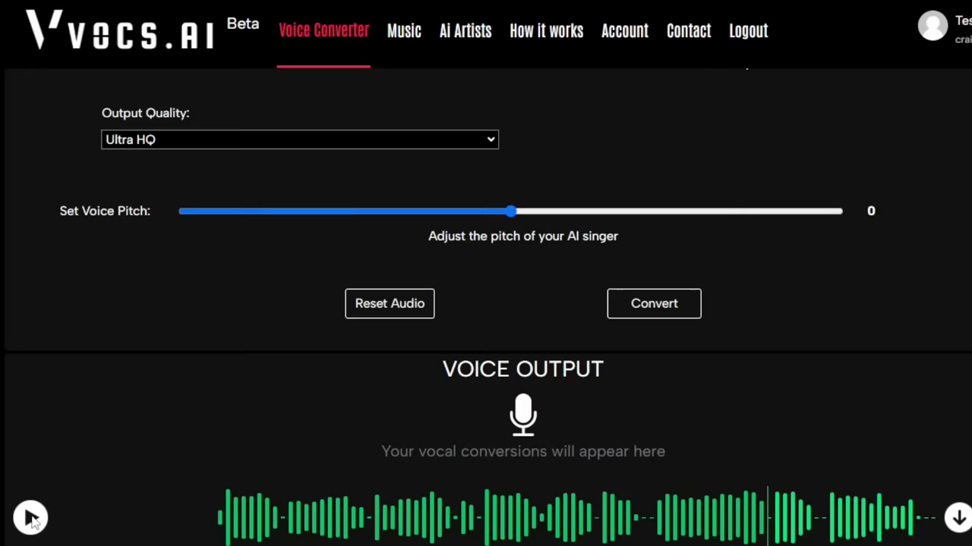
# Browse the AI artist list, trying Blaze as the singer
pyautogui.scroll(5, 63, 472)
pyautogui.click(228, 304)
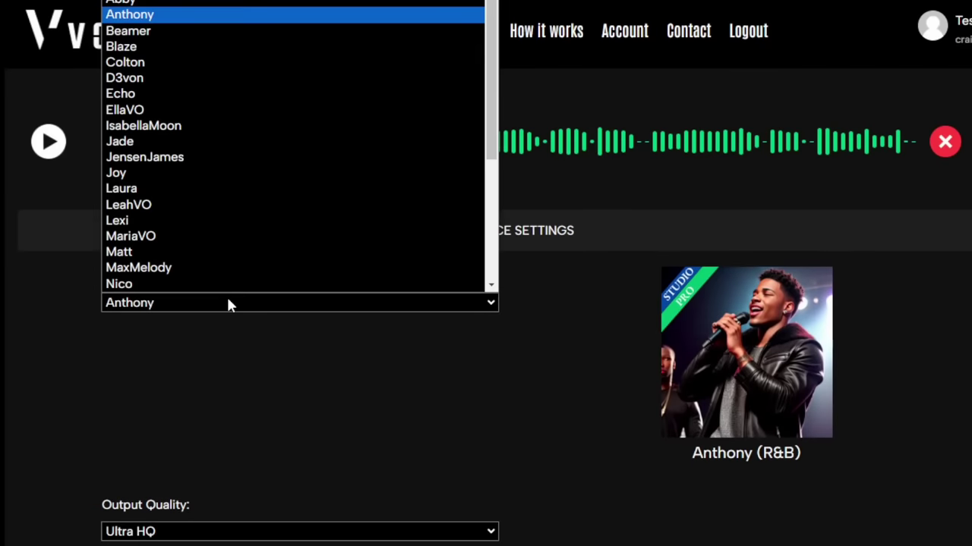
pyautogui.scroll(3, 226, 296)
pyautogui.click(184, 535)
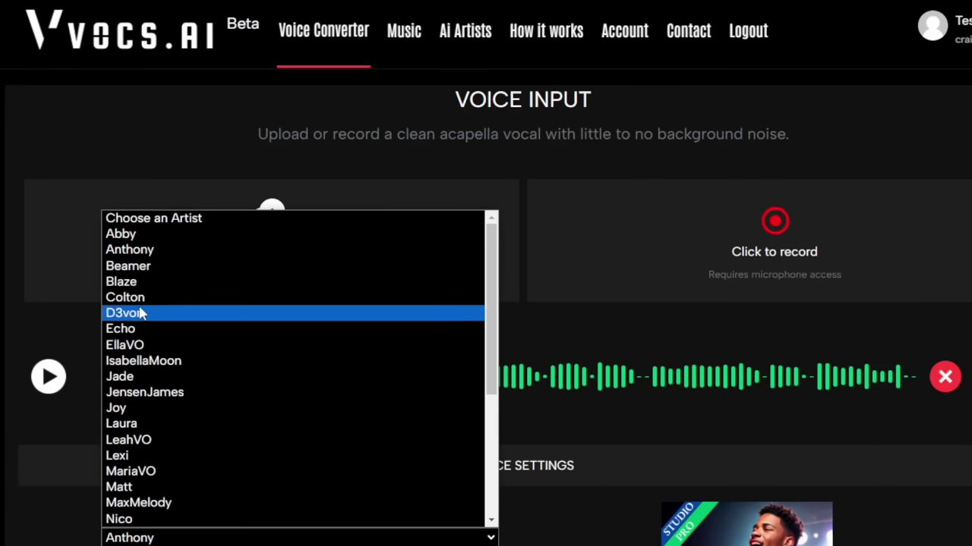
pyautogui.click(148, 281)
pyautogui.scroll(-2, 172, 316)
pyautogui.scroll(-1, 173, 328)
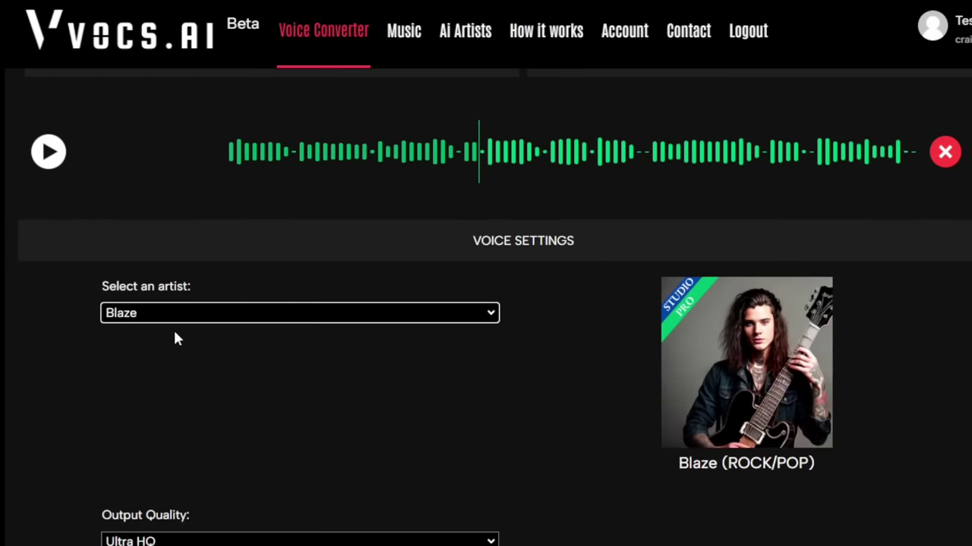
# Step past Colton in the artist list and select D3von as the AI voice
pyautogui.click(162, 307)
pyautogui.press('Escape')
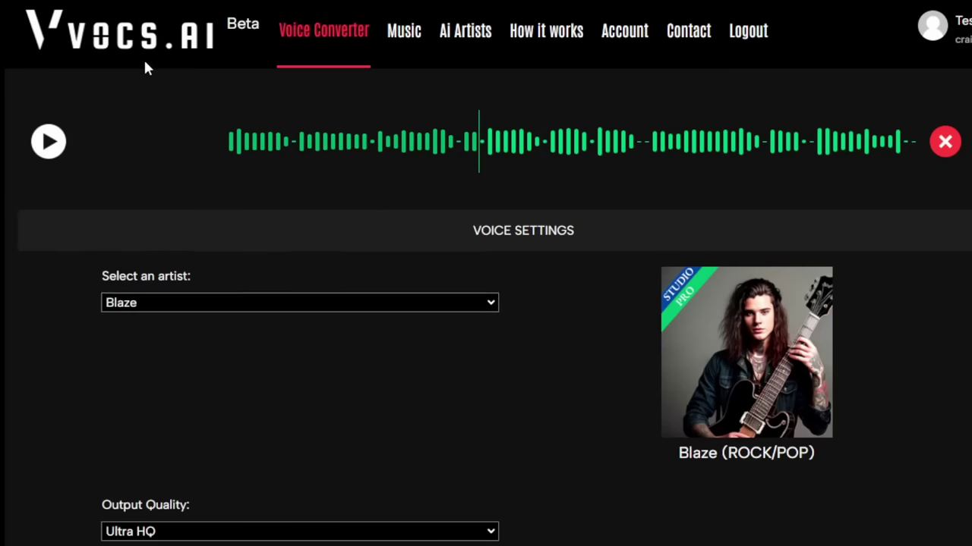
pyautogui.press('Down')
pyautogui.click(181, 310)
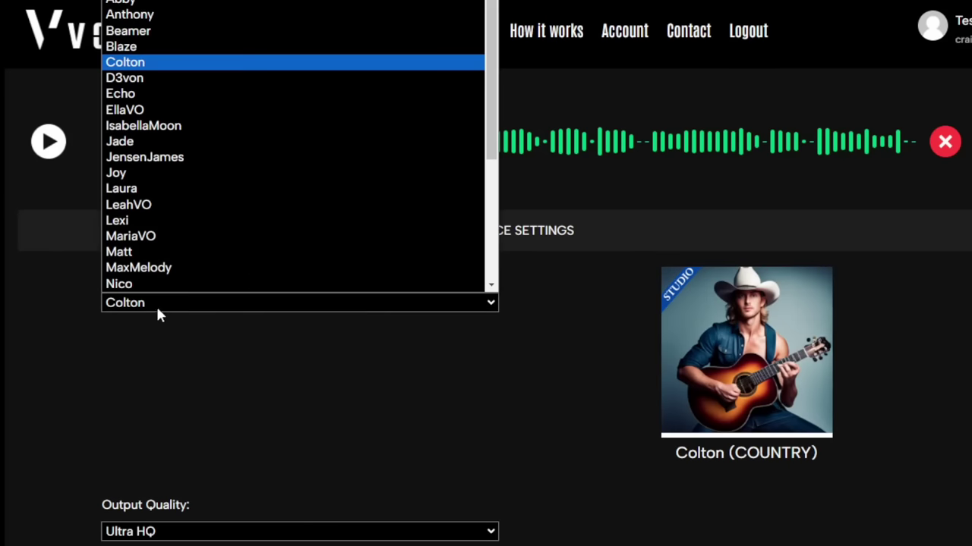
pyautogui.scroll(-1, 152, 152)
pyautogui.click(145, 50)
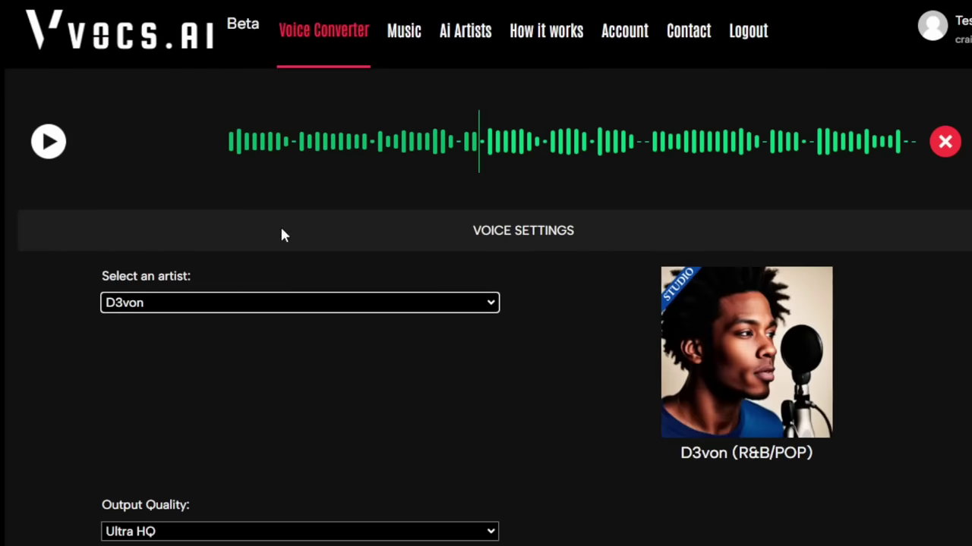
# Convert the vocal to D3von's voice, preview the output, and download it
pyautogui.scroll(-2, 378, 360)
pyautogui.scroll(-2, 377, 365)
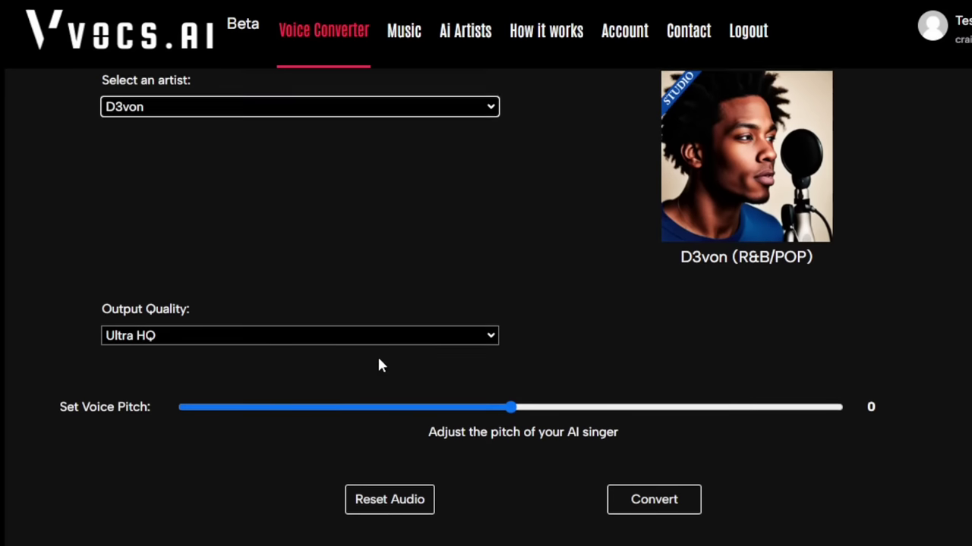
pyautogui.scroll(-1, 349, 369)
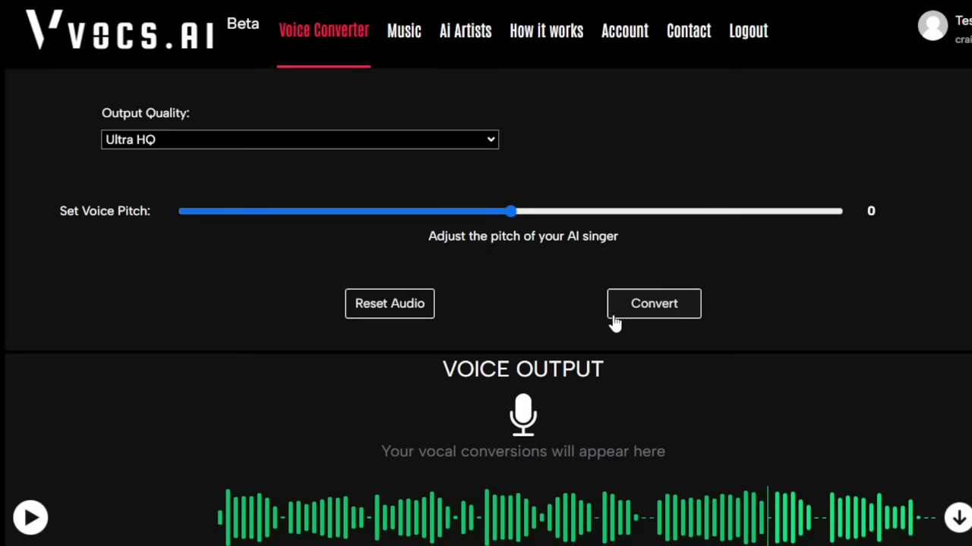
pyautogui.click(624, 307)
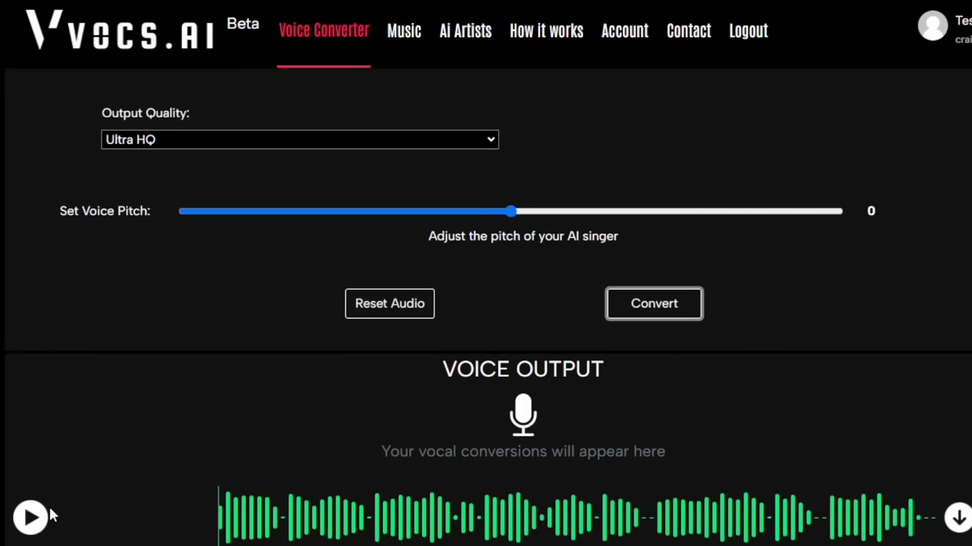
pyautogui.click(36, 519)
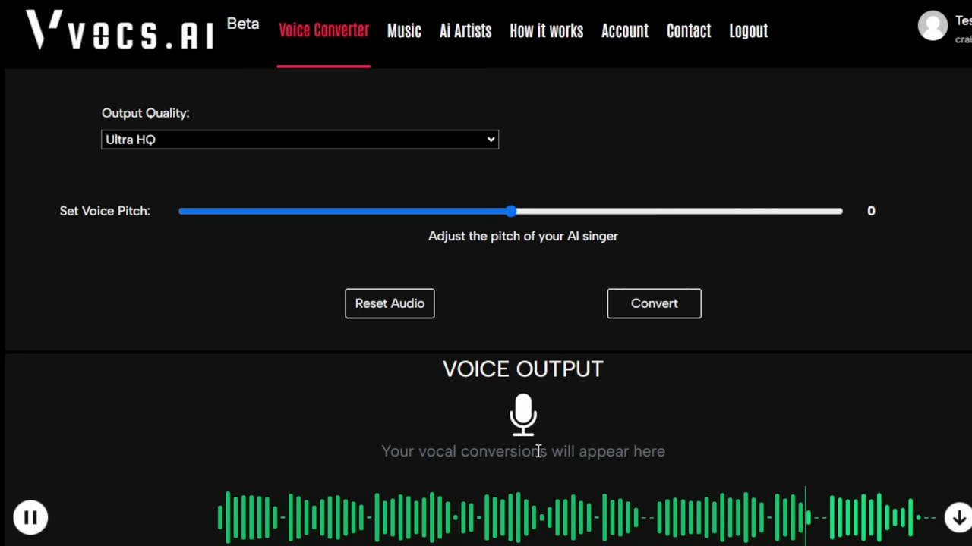
pyautogui.click(960, 519)
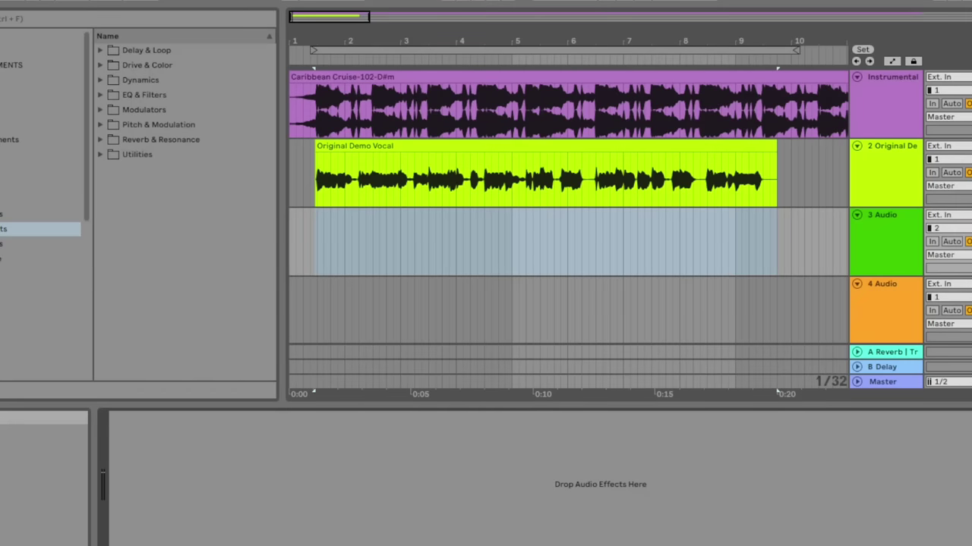
# Place the D3von Lead clip on track 3, lined up with the demo vocal
pyautogui.moveTo(720, 250); pyautogui.dragTo(318, 254)
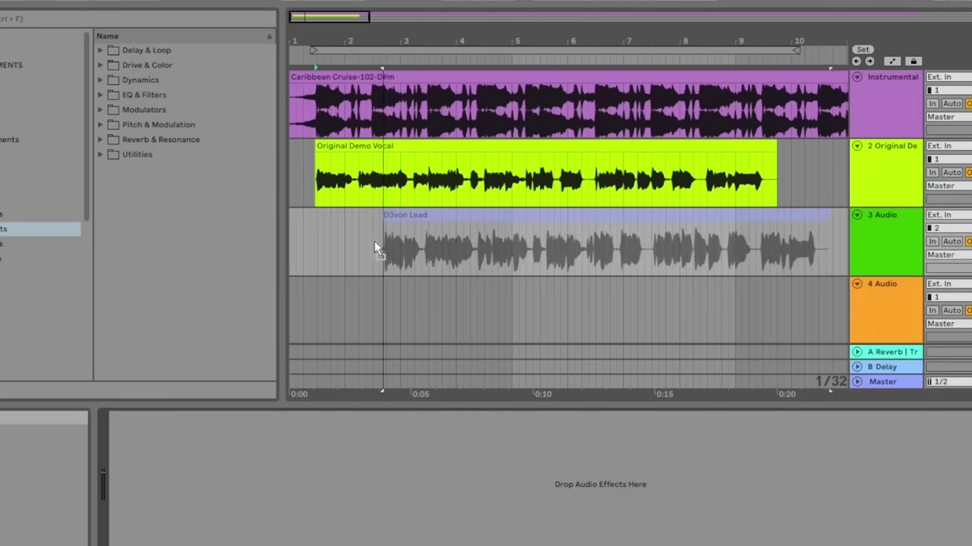
pyautogui.scroll(5, 317, 254)
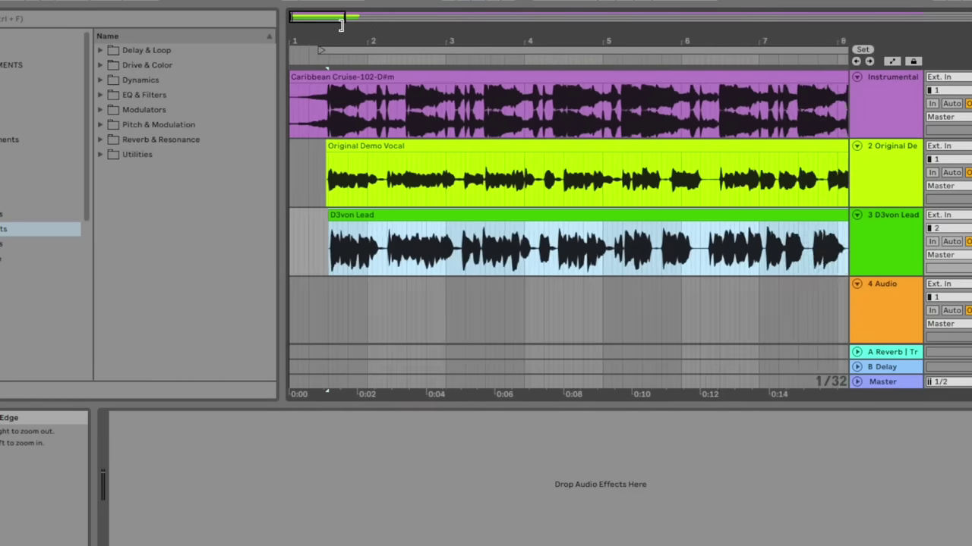
pyautogui.moveTo(431, 214); pyautogui.dragTo(422, 214)
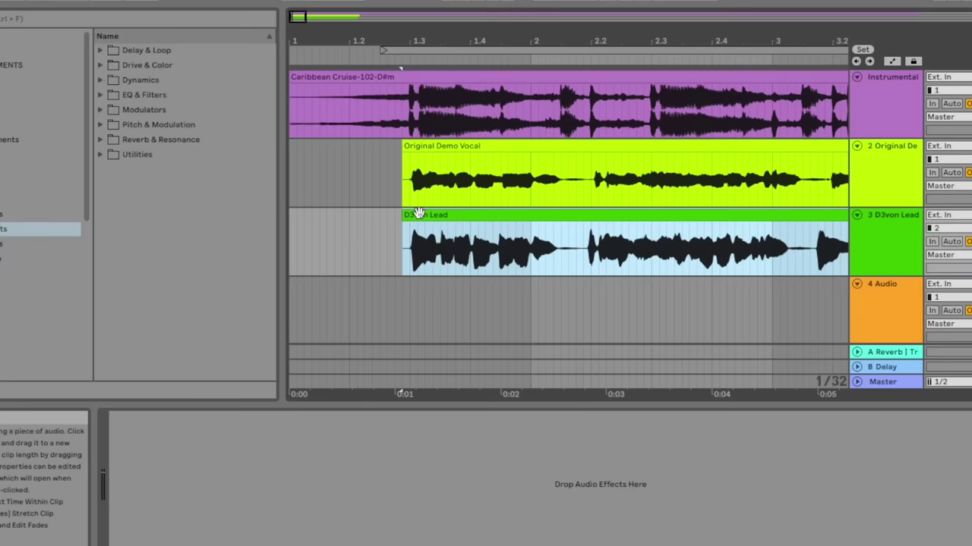
pyautogui.doubleClick(415, 215)
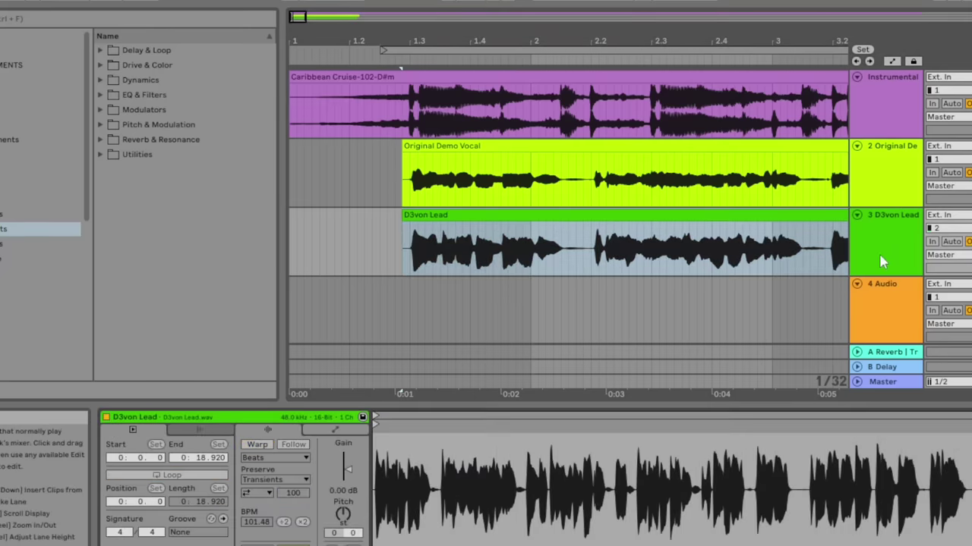
# Play the arrangement to check the alignment, then open TrueVerb on the A Reverb return
pyautogui.click(880, 258)
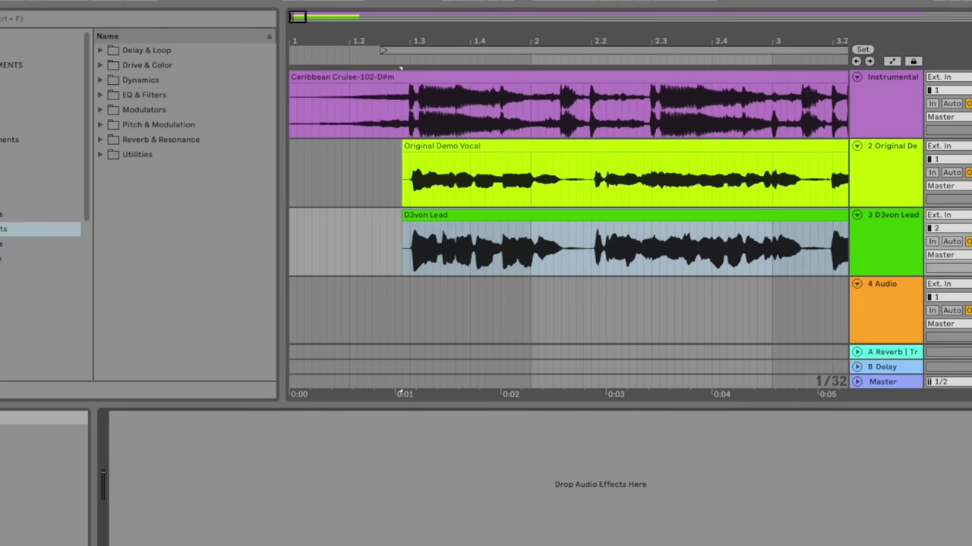
pyautogui.click(405, 261)
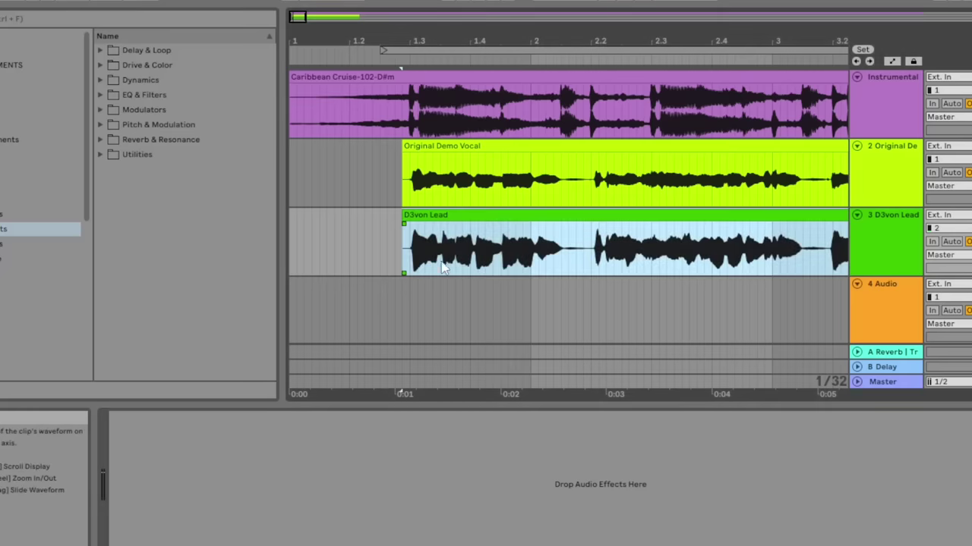
pyautogui.press('space')
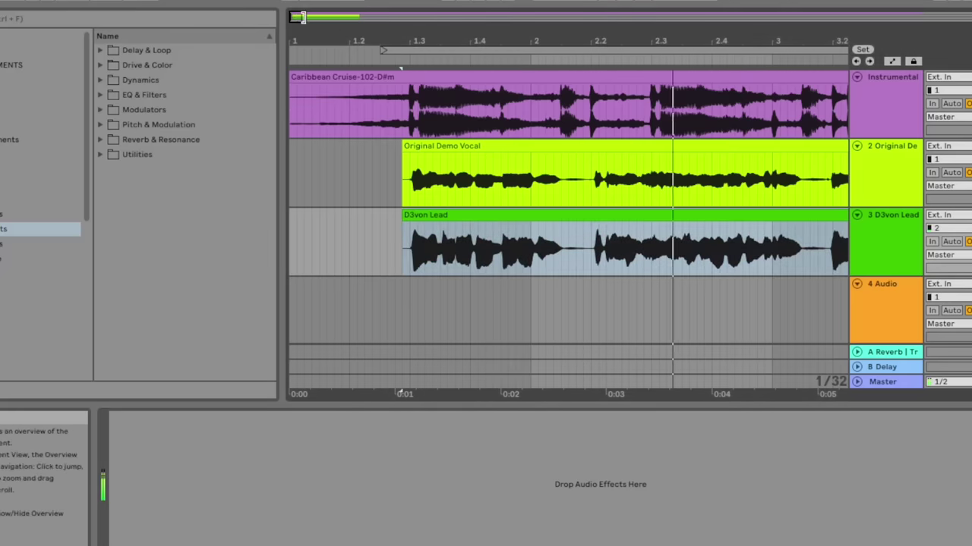
pyautogui.moveTo(306, 18); pyautogui.dragTo(366, 21)
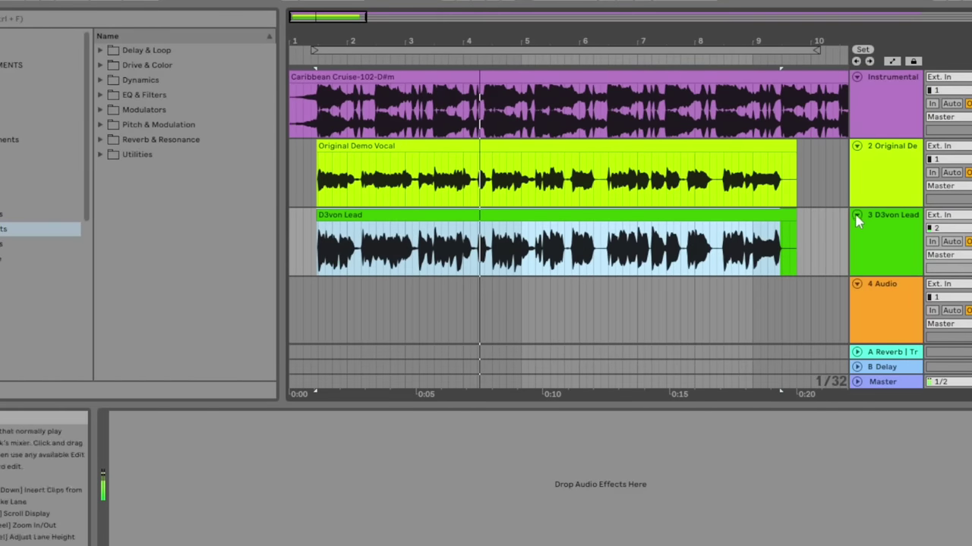
pyautogui.click(899, 353)
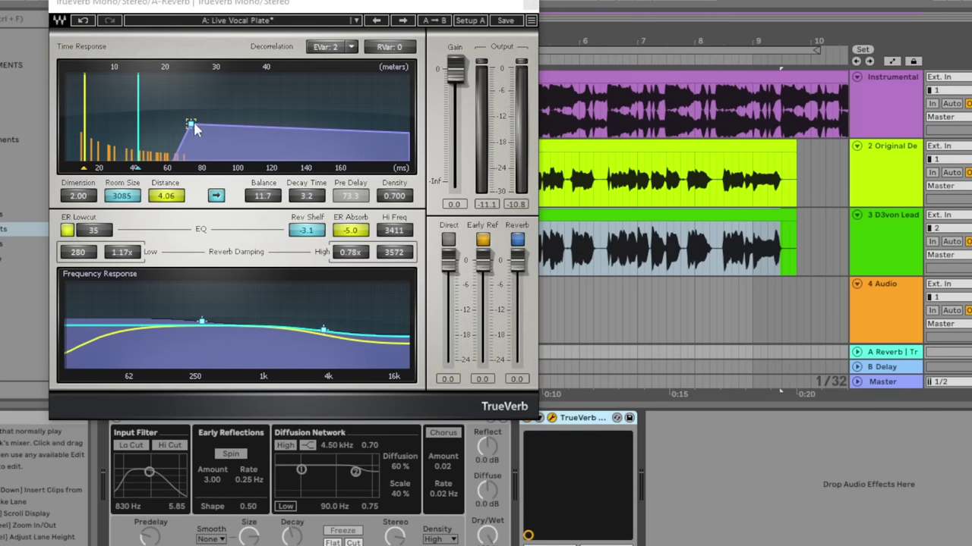
# Raise TrueVerb's decay time to 3.3 and show the B Delay return's Delay device
pyautogui.moveTo(191, 123); pyautogui.dragTo(195, 128)
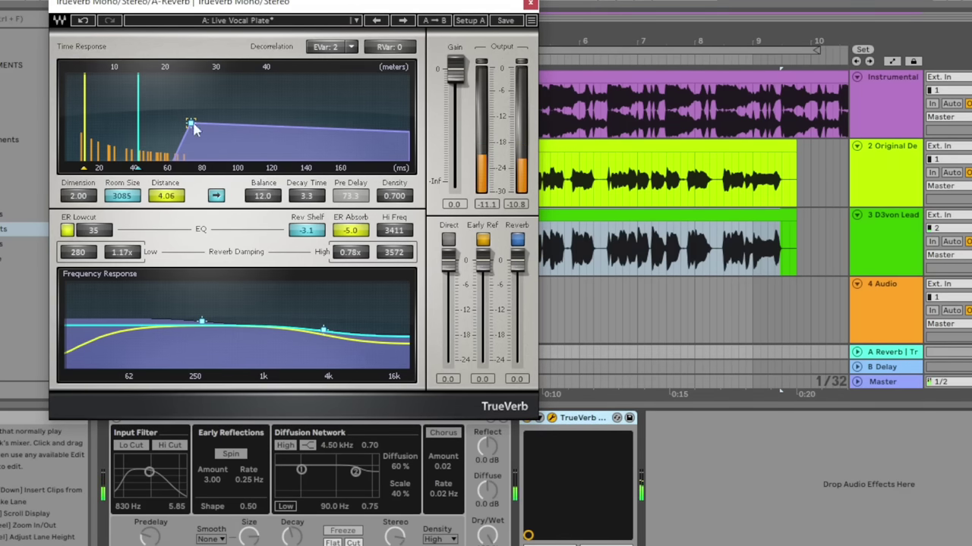
pyautogui.click(888, 367)
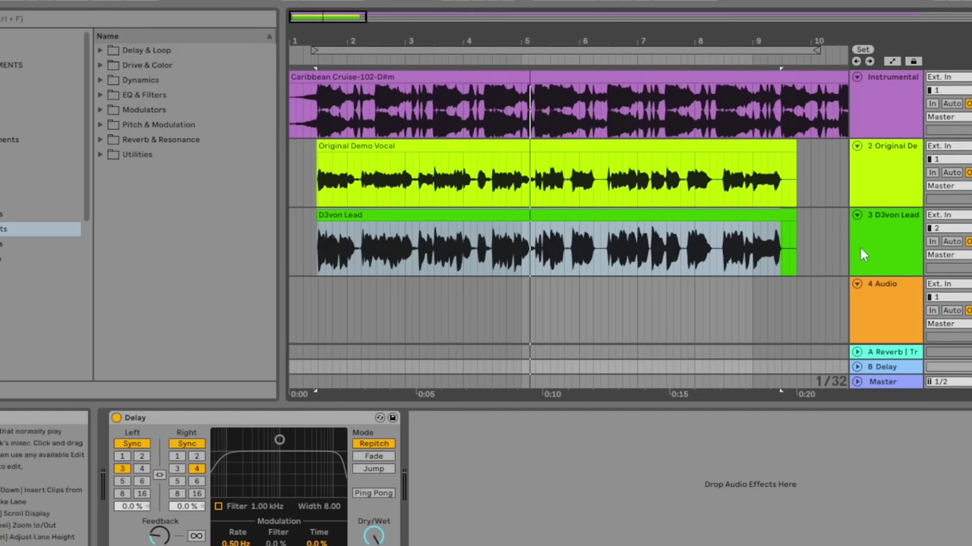
# Restart playback from the song start and zoom out to view the whole arrangement
pyautogui.click(405, 3)
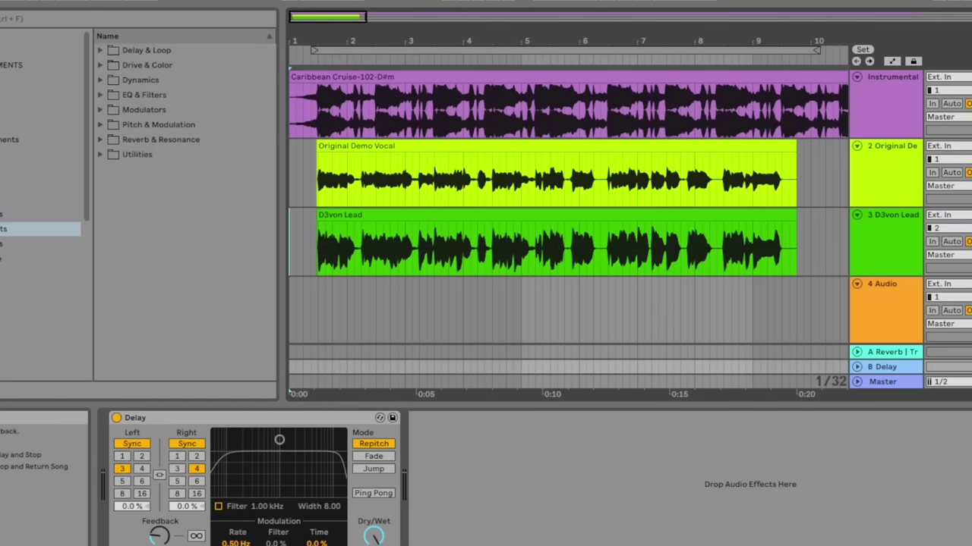
pyautogui.click(387, 2)
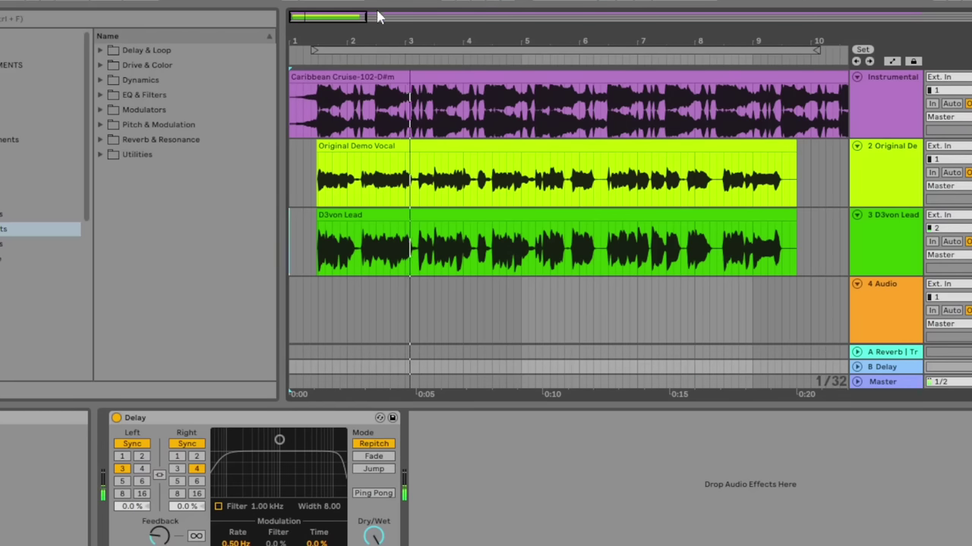
pyautogui.moveTo(377, 16); pyautogui.dragTo(411, 18)
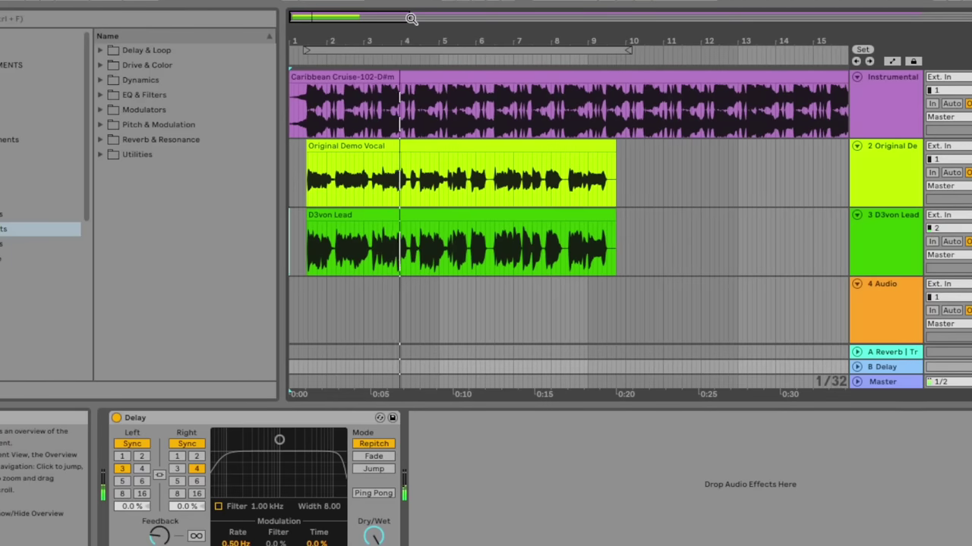